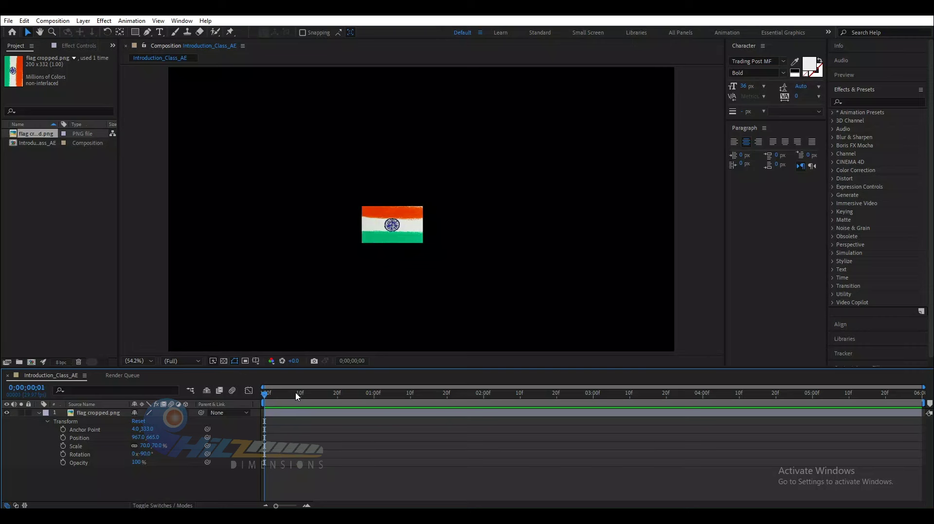
Return the current time to 0;00;00;00 with the flag layer's Transform properties listed.
{"action": "mouse_move", "coordinate": [292, 393]}
{"action": "left_mouse_down"}
{"action": "mouse_move", "coordinate": [326, 394]}
{"action": "mouse_move", "coordinate": [261, 406]}
{"action": "left_mouse_up"}
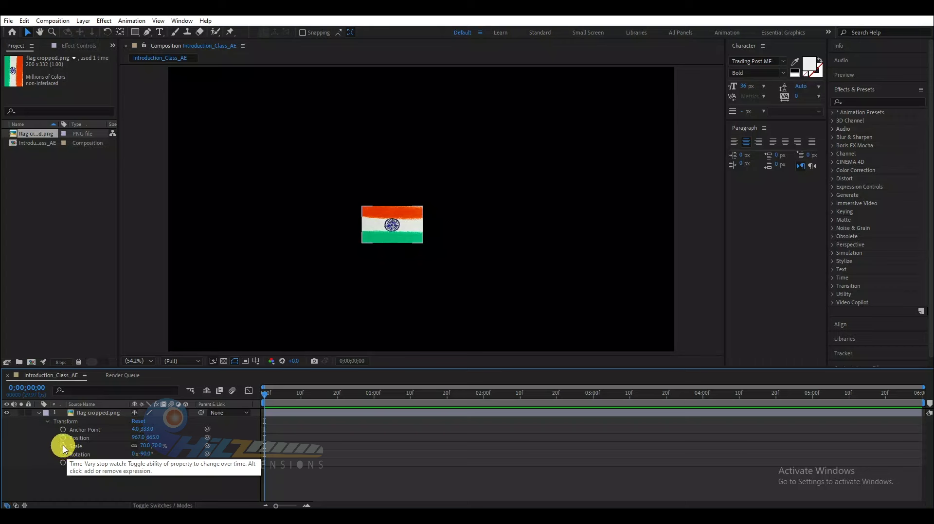
Keyframe the flag's Scale at 70% on frame 0 and 234% on frame 10.
{"action": "left_click", "coordinate": [64, 446]}
{"action": "left_click_drag", "start_coordinate": [265, 394], "coordinate": [304, 400]}
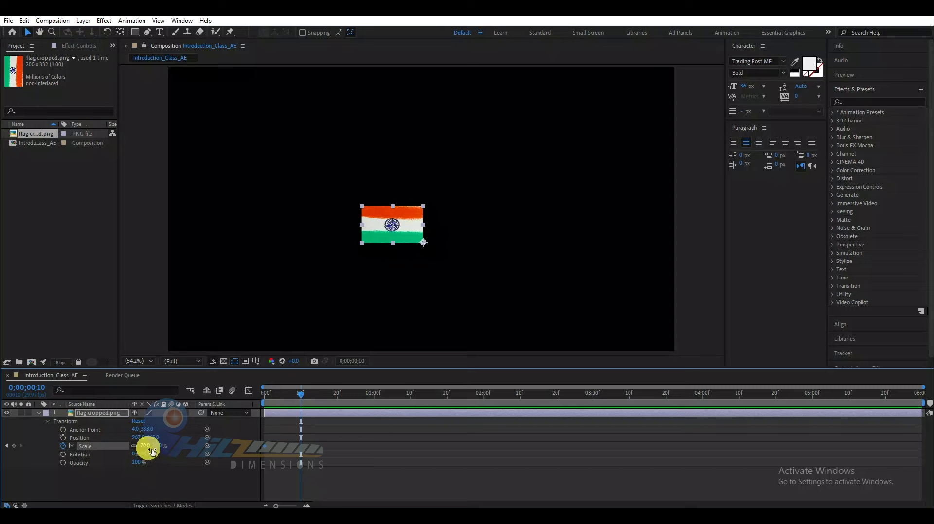
{"action": "left_click_drag", "start_coordinate": [153, 451], "coordinate": [241, 446]}
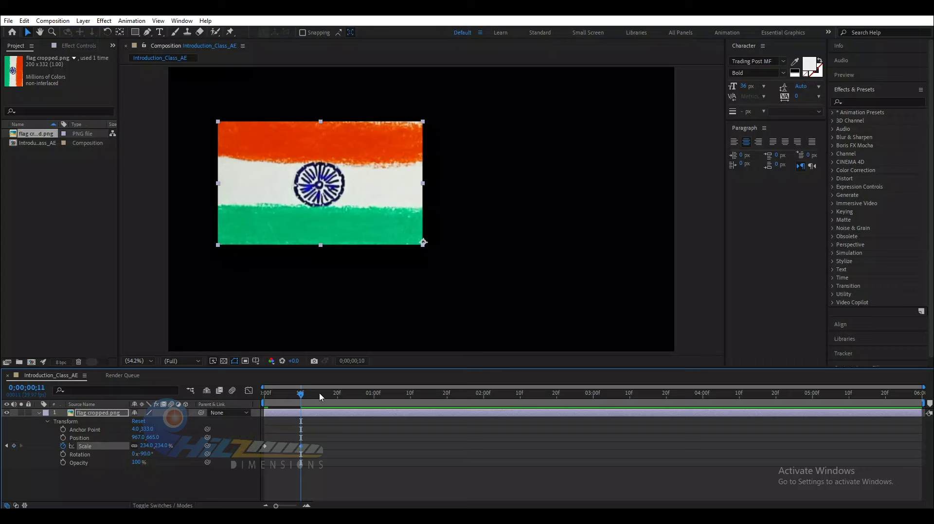
{"action": "left_click_drag", "start_coordinate": [301, 392], "coordinate": [359, 393]}
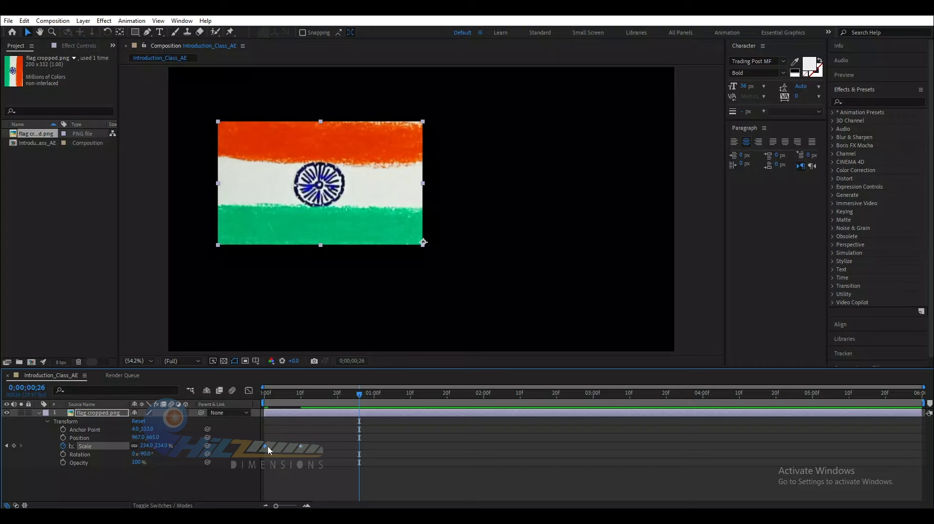
{"action": "left_click", "coordinate": [301, 447]}
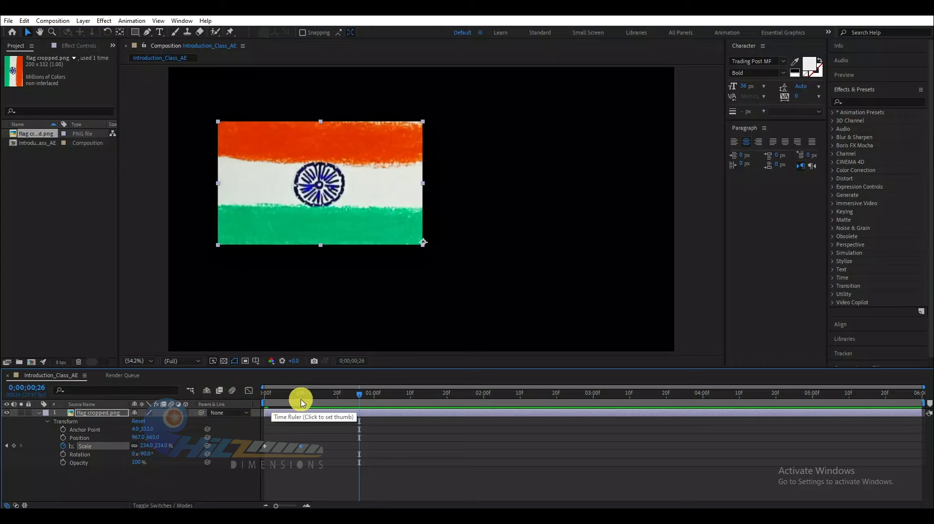
Open flag cropped.png in the Layer viewer, then switch back to the Composition view.
{"action": "mouse_move", "coordinate": [359, 394]}
{"action": "left_mouse_down"}
{"action": "mouse_move", "coordinate": [389, 400]}
{"action": "mouse_move", "coordinate": [348, 395]}
{"action": "left_mouse_up"}
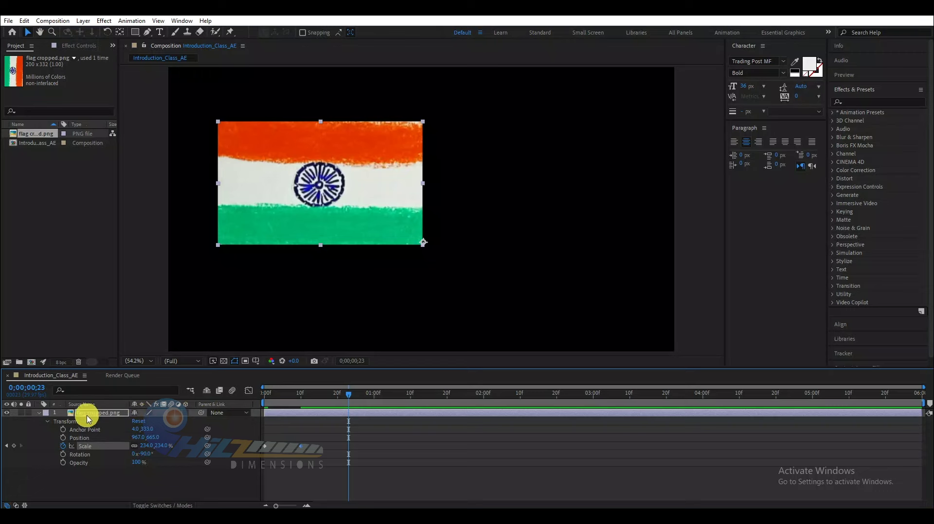
{"action": "double_click", "coordinate": [143, 414]}
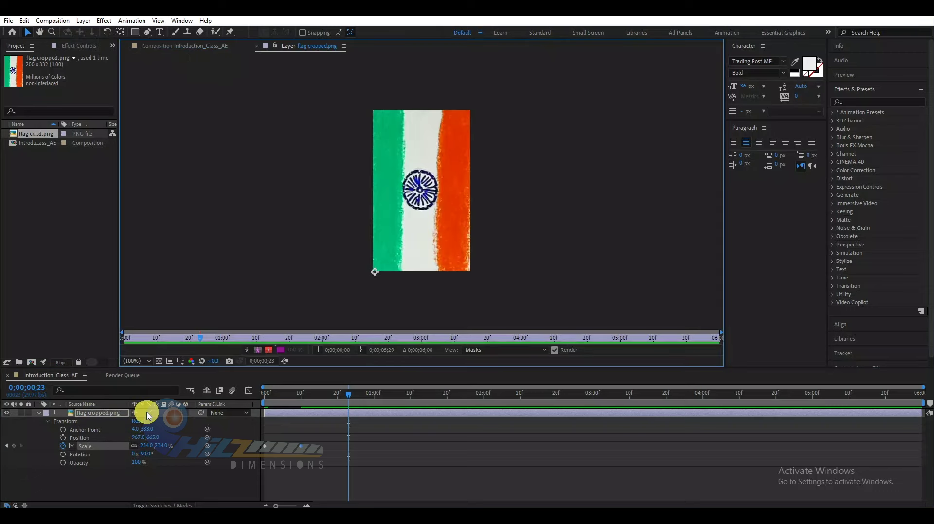
{"action": "left_click", "coordinate": [117, 413]}
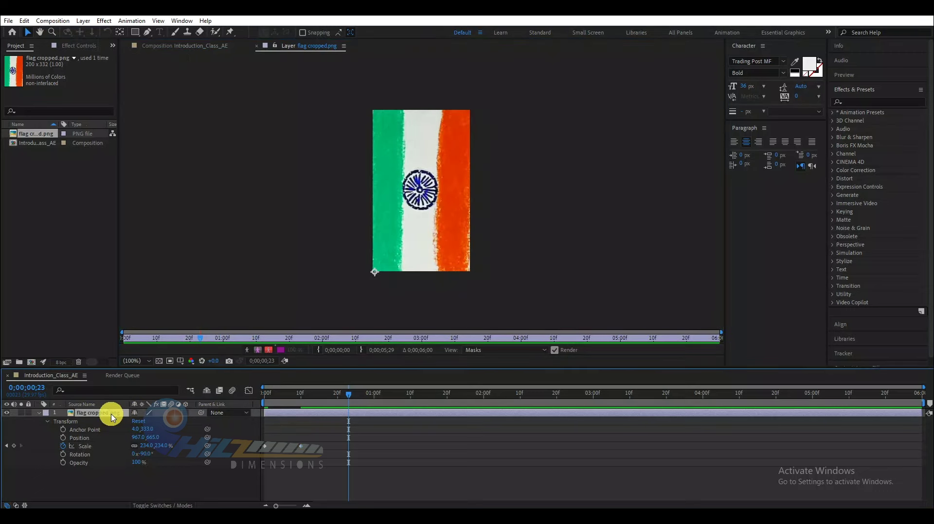
{"action": "left_click", "coordinate": [184, 46]}
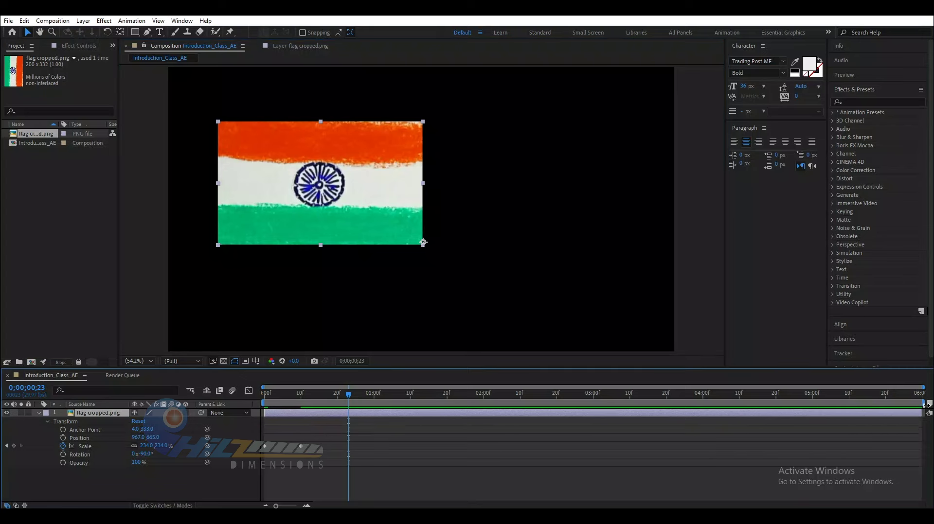
Trim the work area end to about 20f and play a preview of the flag growing.
{"action": "mouse_move", "coordinate": [926, 404]}
{"action": "left_mouse_down"}
{"action": "mouse_move", "coordinate": [325, 402]}
{"action": "mouse_move", "coordinate": [337, 403]}
{"action": "left_mouse_up"}
{"action": "left_click", "coordinate": [372, 426]}
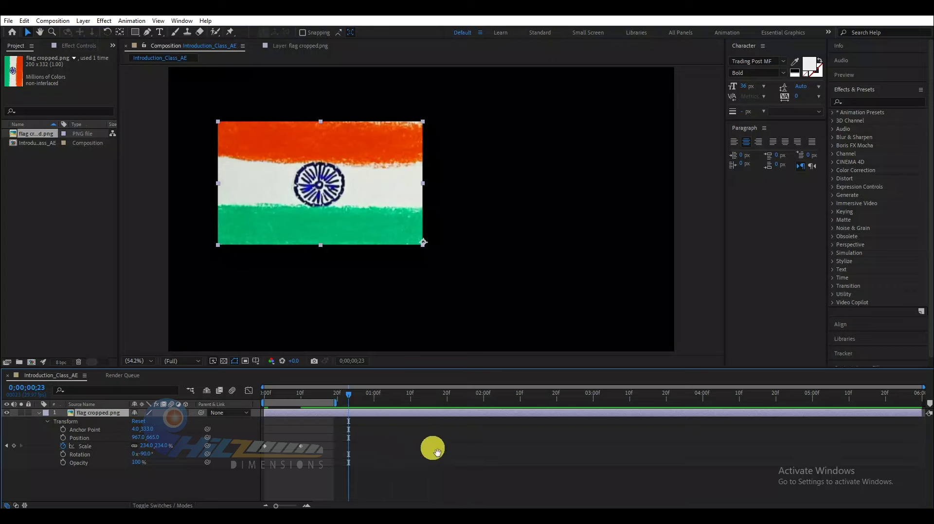
{"action": "key", "text": "space"}
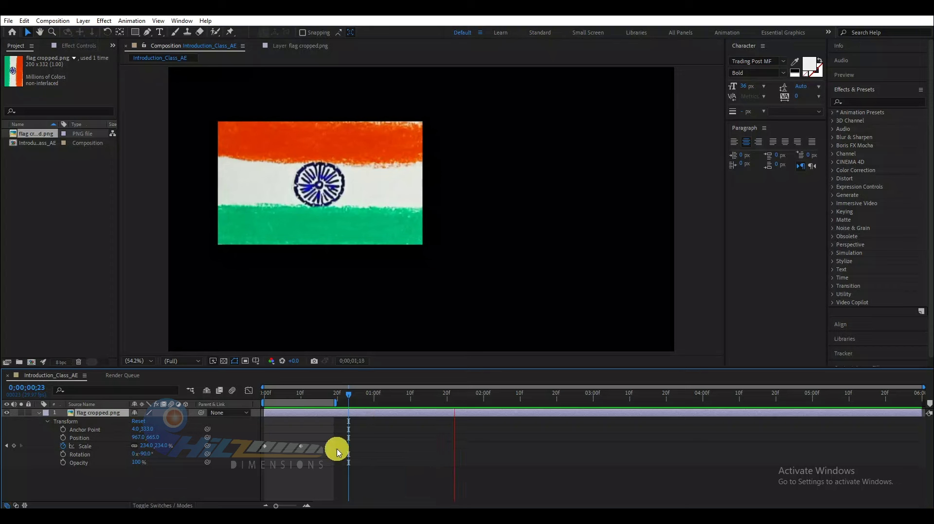
{"action": "mouse_move", "coordinate": [294, 394]}
{"action": "left_mouse_down"}
{"action": "mouse_move", "coordinate": [282, 395]}
{"action": "mouse_move", "coordinate": [294, 400]}
{"action": "left_mouse_up"}
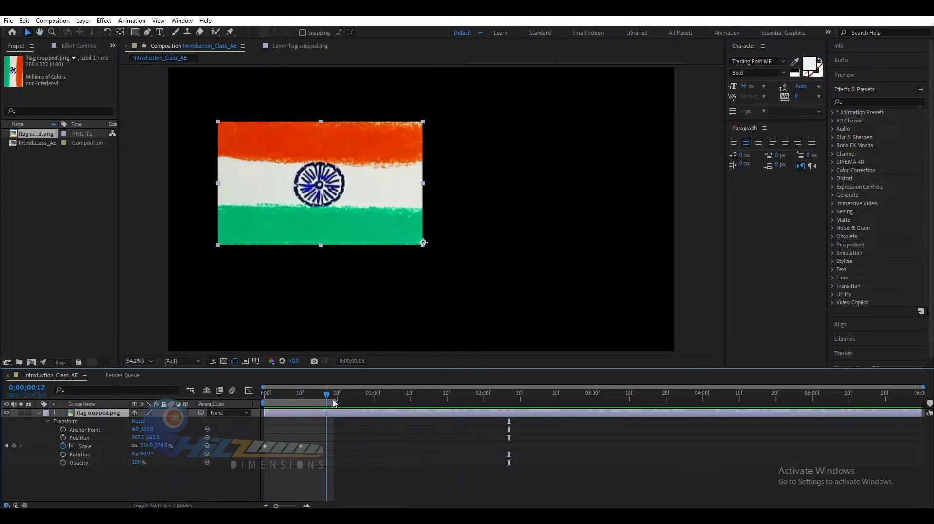
{"action": "left_click", "coordinate": [298, 407]}
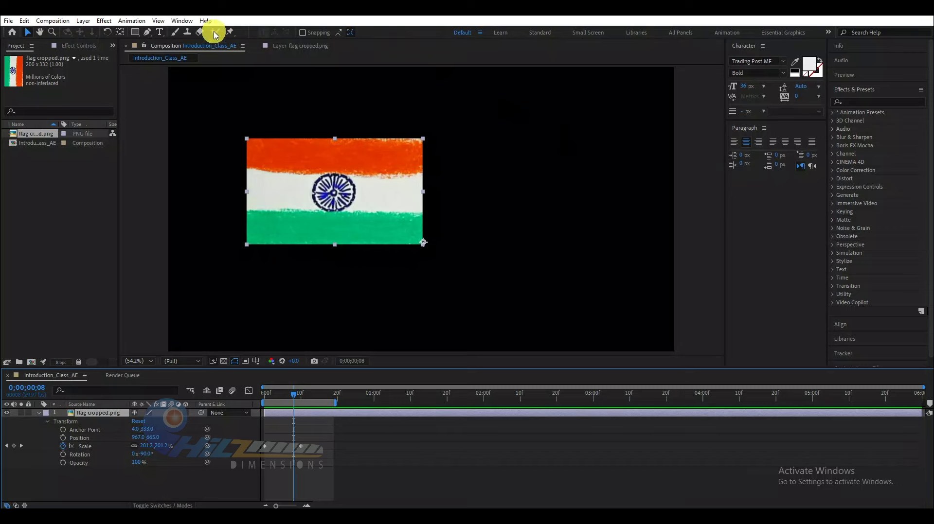
Show the Preview panel from the Window menu and play, then stop, a preview.
{"action": "left_click", "coordinate": [182, 21]}
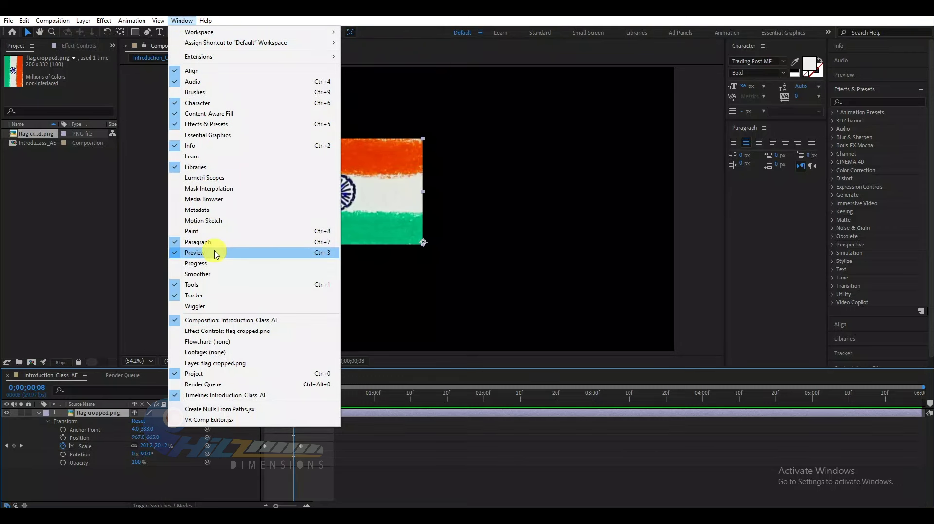
{"action": "left_click", "coordinate": [866, 76]}
{"action": "left_click", "coordinate": [877, 89]}
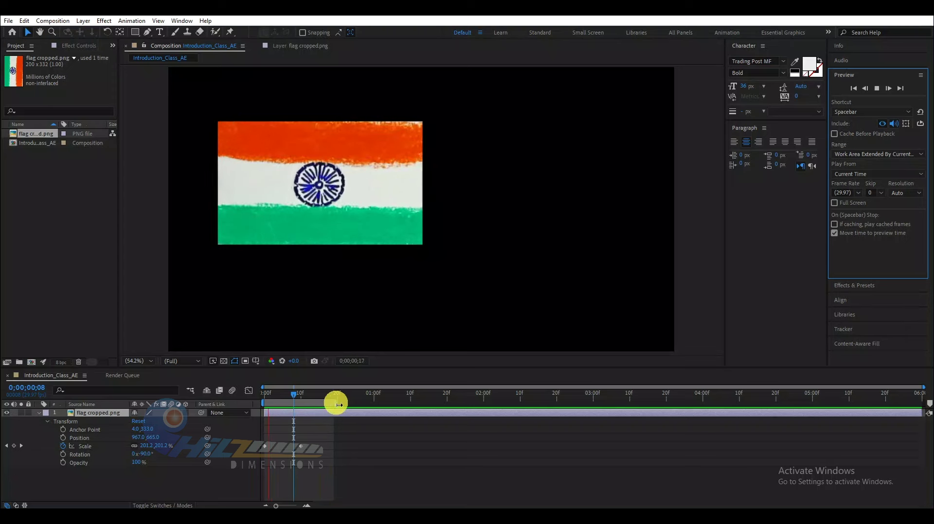
{"action": "left_click", "coordinate": [883, 86]}
Trim the work area end to about 10f, previewing the animation along the way.
{"action": "left_click_drag", "start_coordinate": [335, 403], "coordinate": [451, 414]}
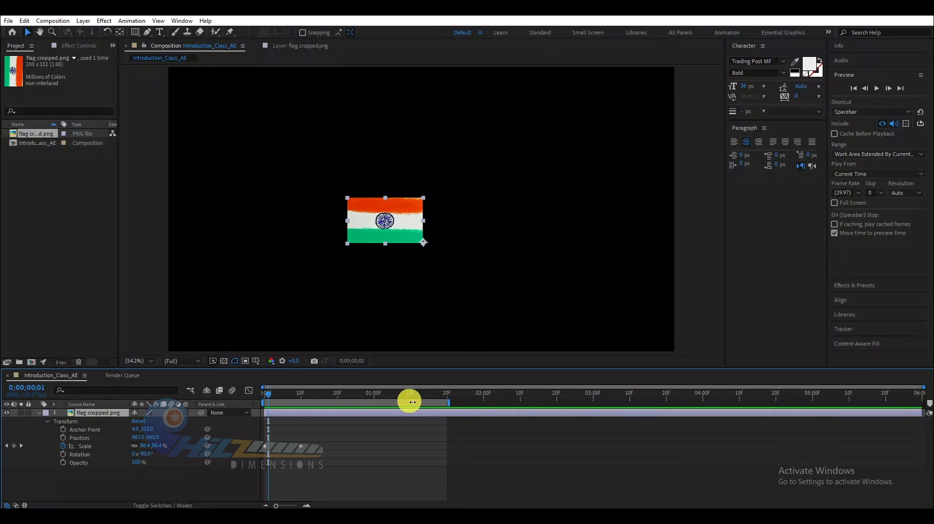
{"action": "left_click", "coordinate": [875, 88]}
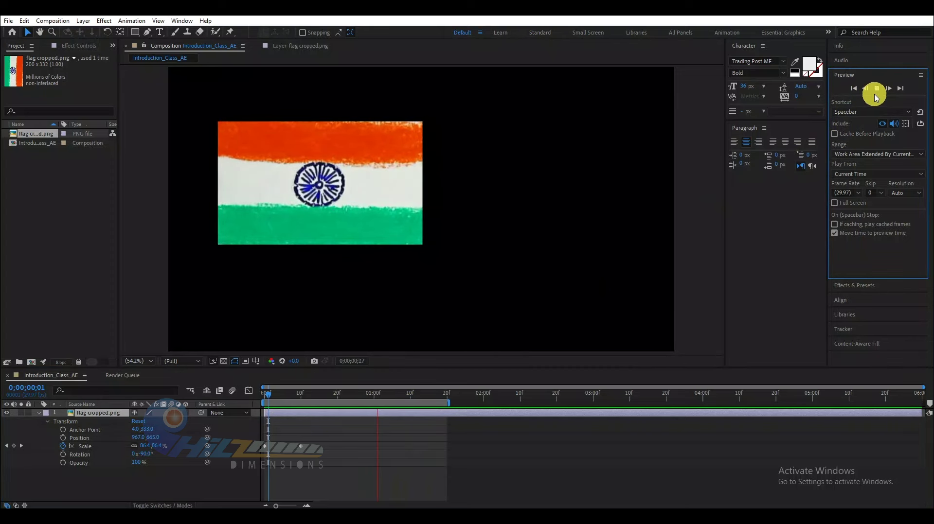
{"action": "left_click", "coordinate": [874, 89]}
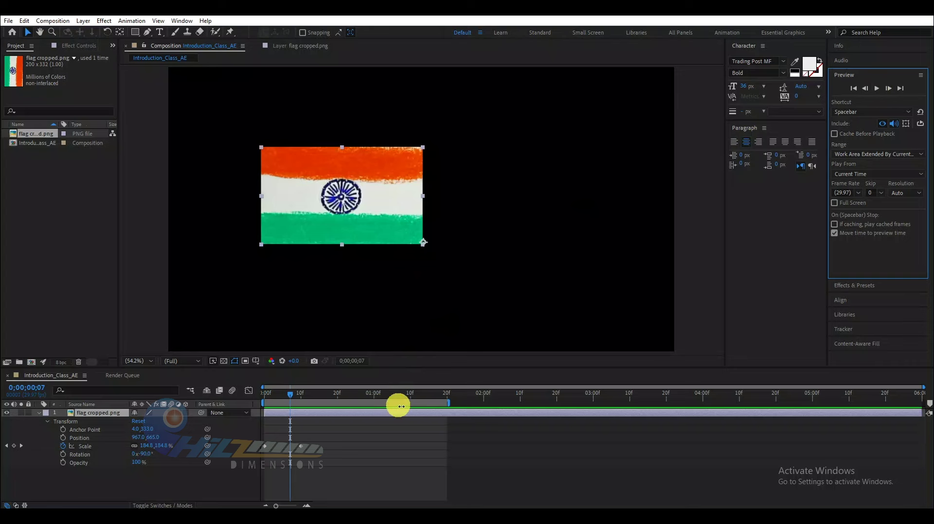
{"action": "left_click_drag", "start_coordinate": [449, 404], "coordinate": [307, 427]}
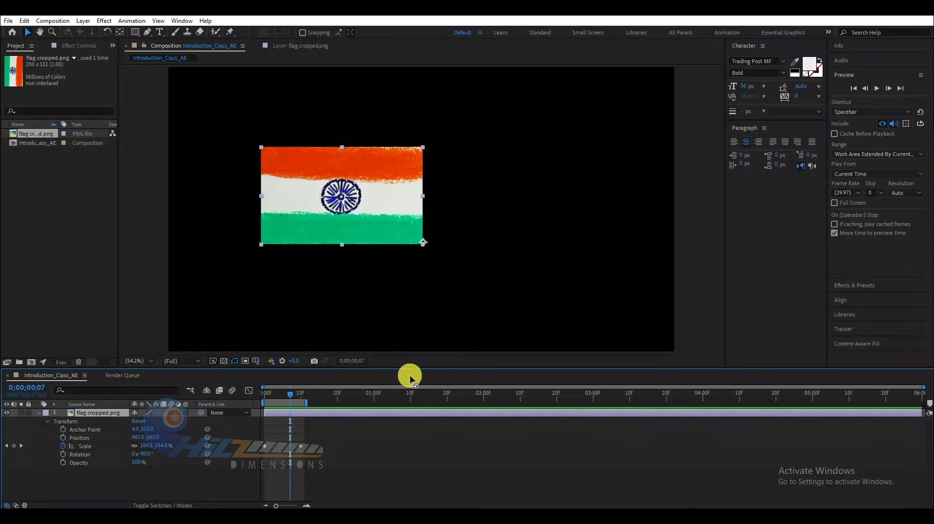
Preview the shortened work area, then collapse the flag layer's Transform properties.
{"action": "left_click", "coordinate": [876, 89]}
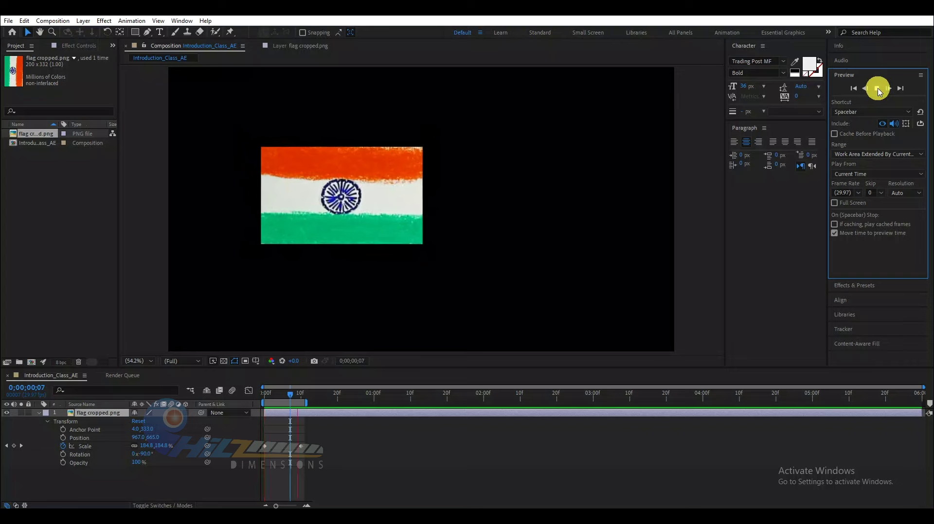
{"action": "left_click", "coordinate": [878, 88]}
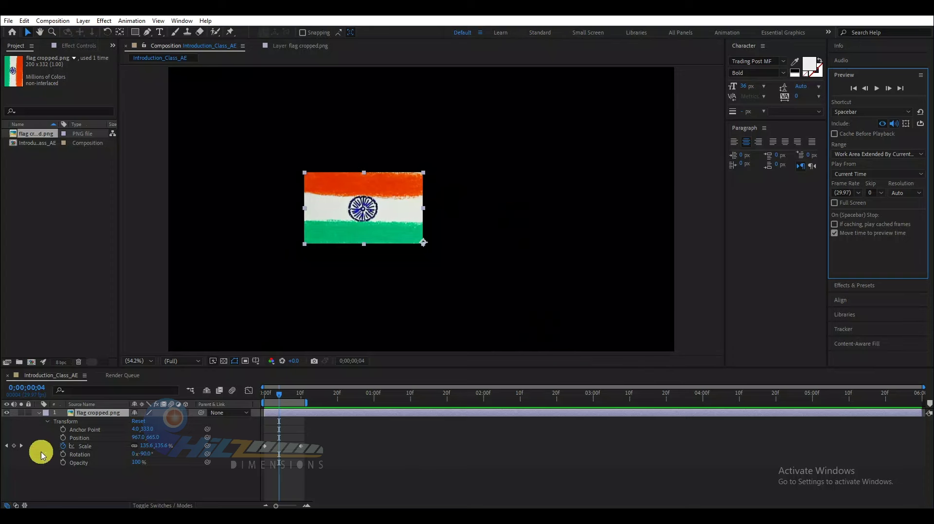
{"action": "left_click", "coordinate": [39, 413]}
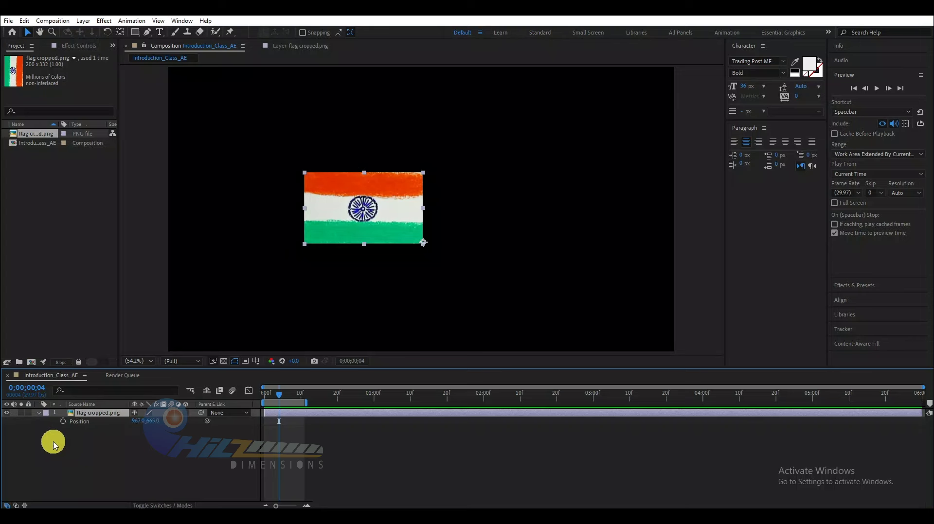
Show only the flag's keyframed Scale, add Position with Shift+P, then collapse all properties.
{"action": "left_click", "coordinate": [38, 412]}
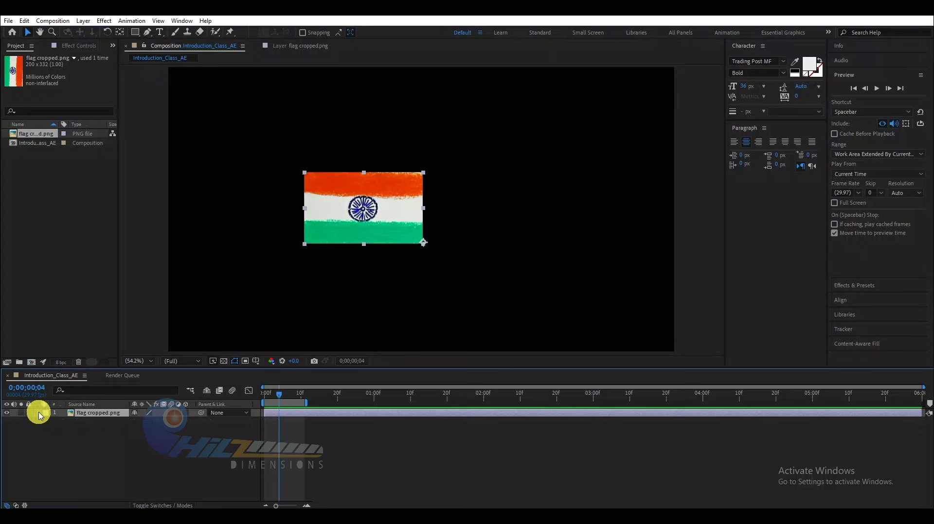
{"action": "key", "text": "s"}
{"action": "key", "text": "shift+p"}
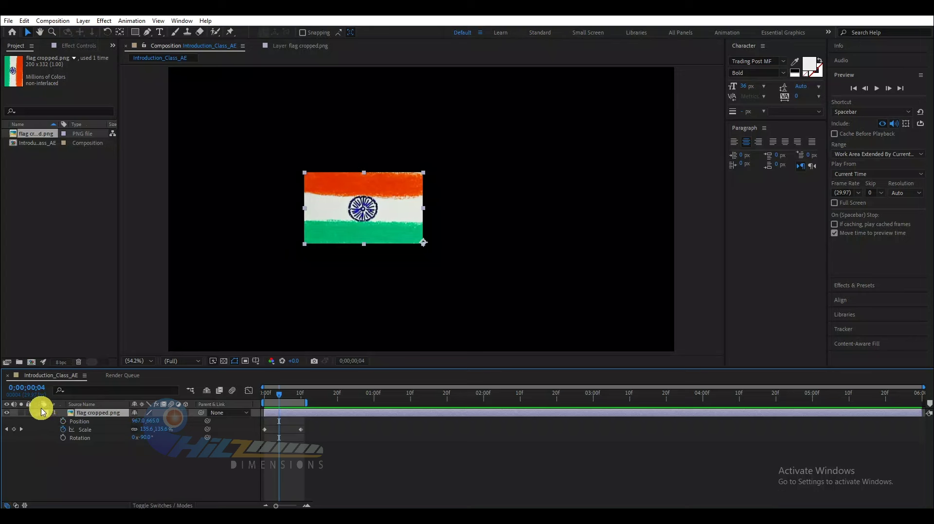
{"action": "left_click", "coordinate": [39, 414]}
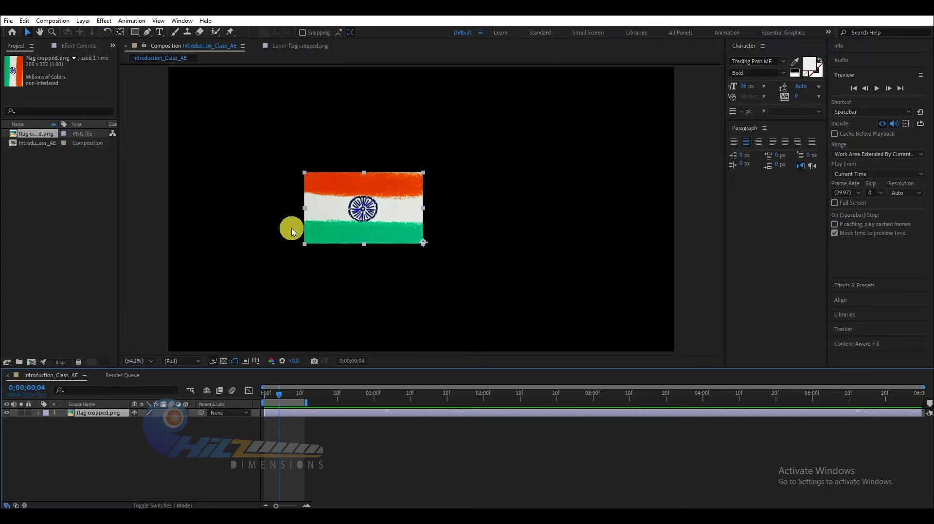
Check the viewer's resolution and magnification options, keeping magnification at Fit.
{"action": "left_click", "coordinate": [197, 361]}
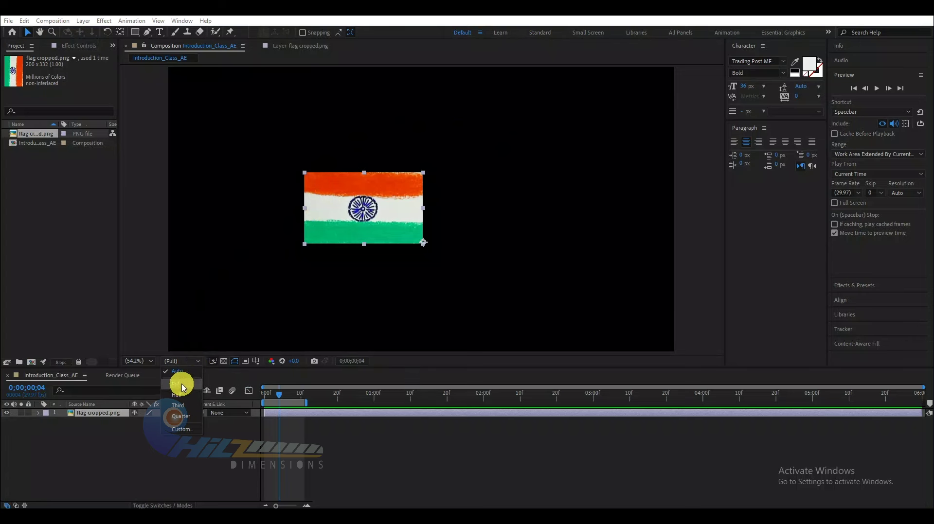
{"action": "left_click", "coordinate": [151, 361]}
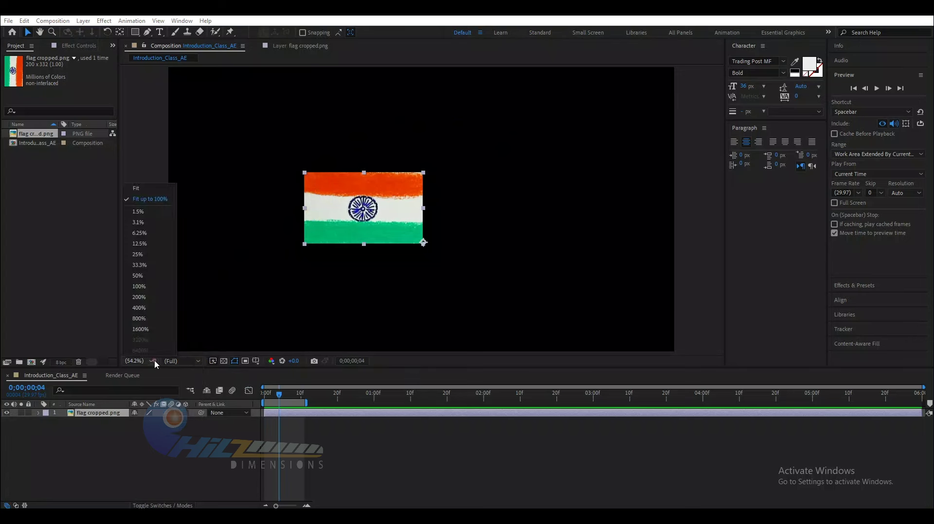
{"action": "left_click", "coordinate": [145, 188]}
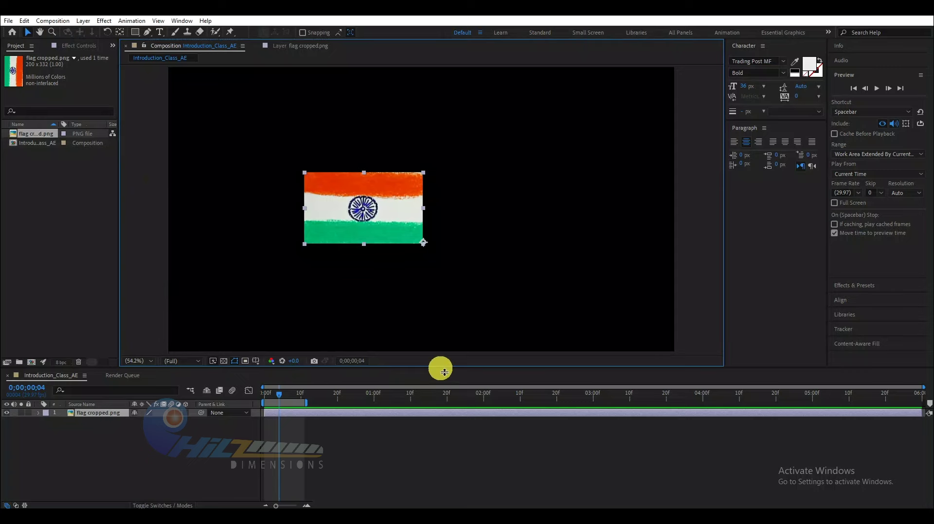
Resize the Composition and Timeline panels so the viewer shows the flag at 53.1%.
{"action": "left_click_drag", "start_coordinate": [444, 372], "coordinate": [450, 193]}
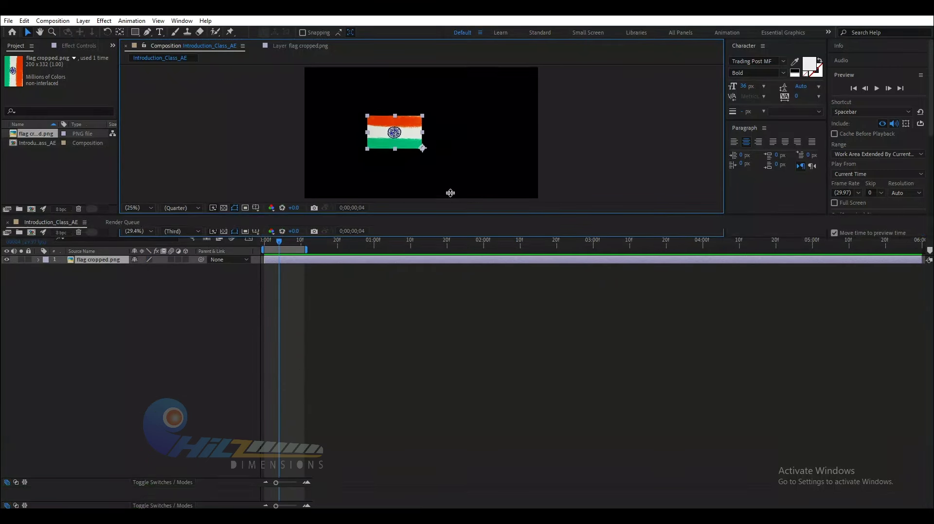
{"action": "mouse_move", "coordinate": [450, 193]}
{"action": "left_mouse_down"}
{"action": "mouse_move", "coordinate": [469, 344]}
{"action": "mouse_move", "coordinate": [469, 327]}
{"action": "left_mouse_up"}
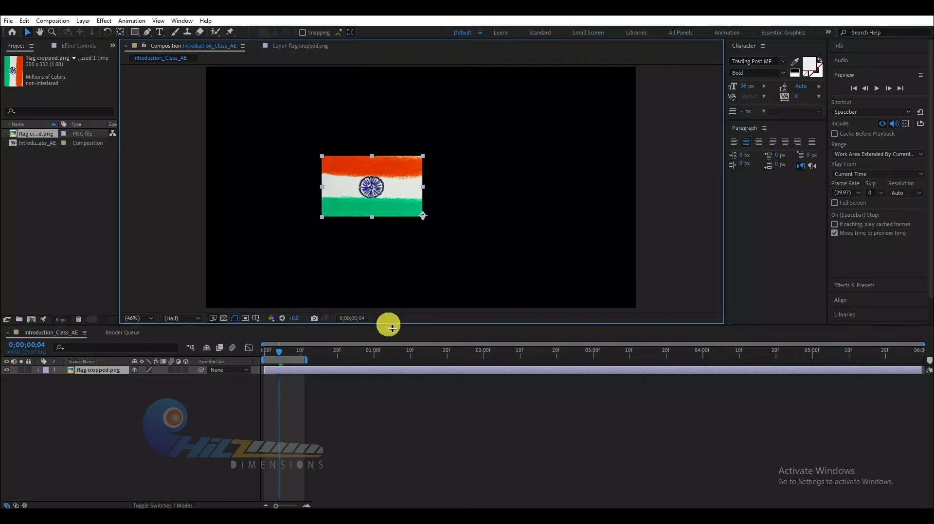
{"action": "mouse_move", "coordinate": [393, 328]}
{"action": "left_mouse_down"}
{"action": "mouse_move", "coordinate": [424, 227]}
{"action": "mouse_move", "coordinate": [428, 344]}
{"action": "left_mouse_up"}
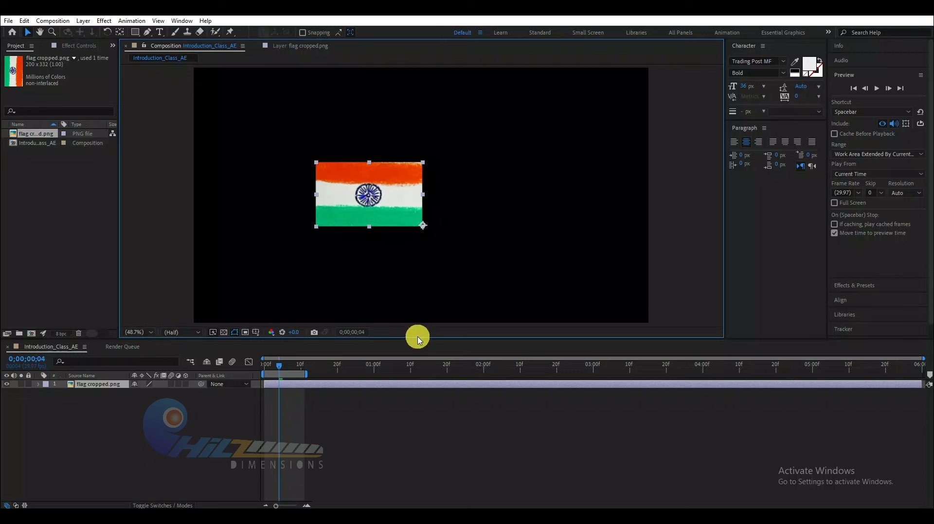
{"action": "left_click_drag", "start_coordinate": [422, 342], "coordinate": [423, 381]}
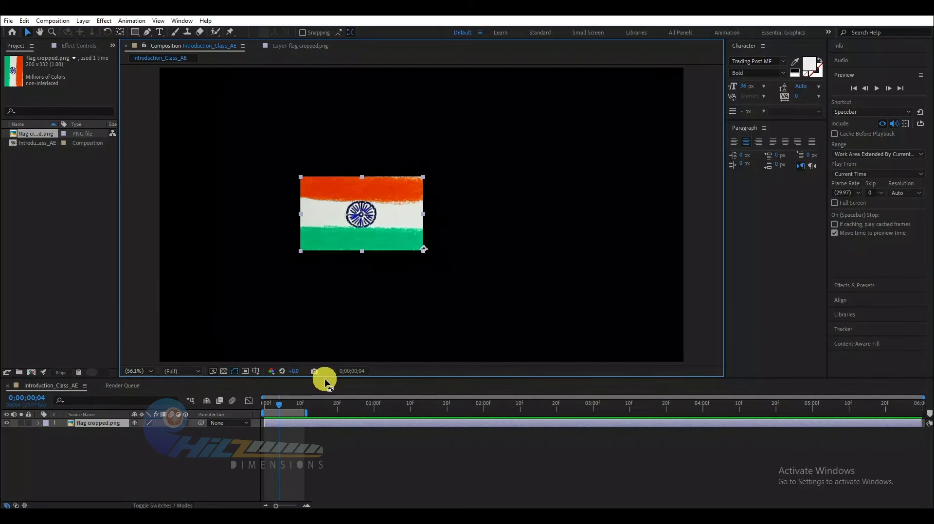
{"action": "left_click_drag", "start_coordinate": [402, 379], "coordinate": [408, 366]}
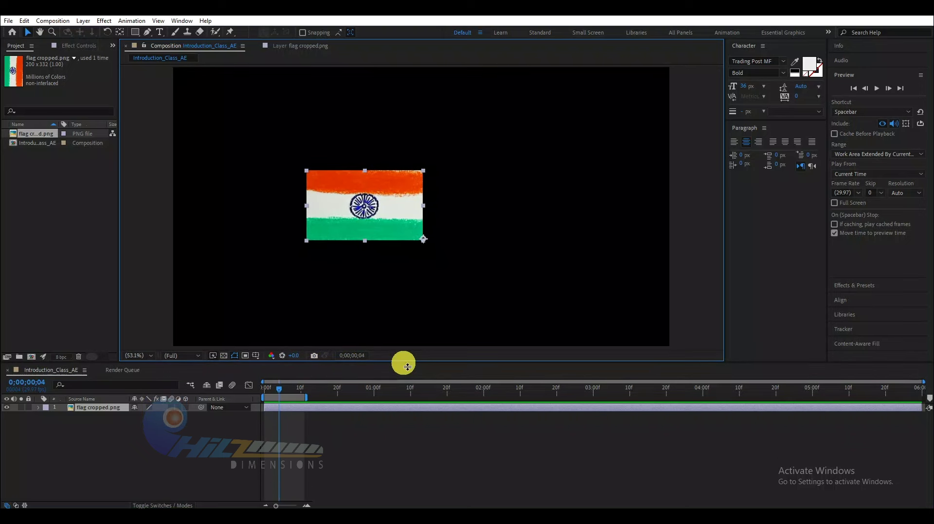
{"action": "left_click", "coordinate": [152, 357]}
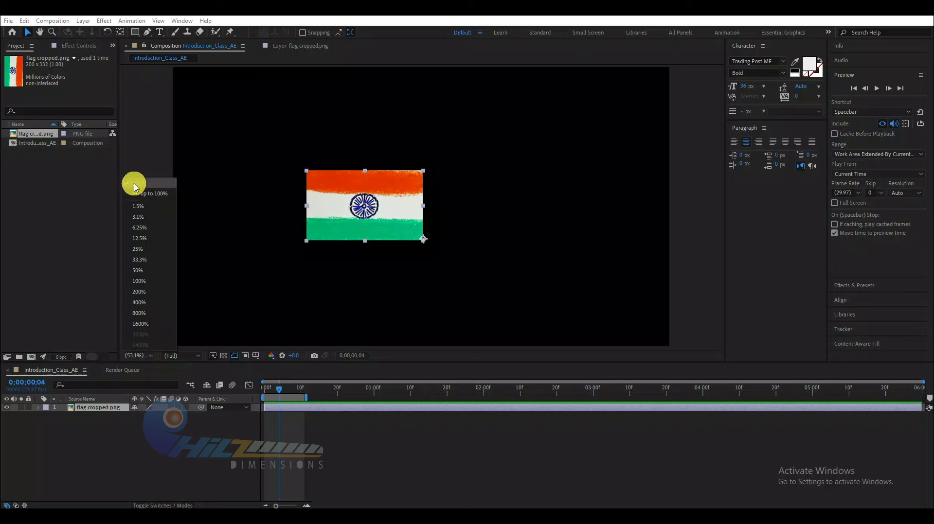
{"action": "left_click", "coordinate": [190, 339]}
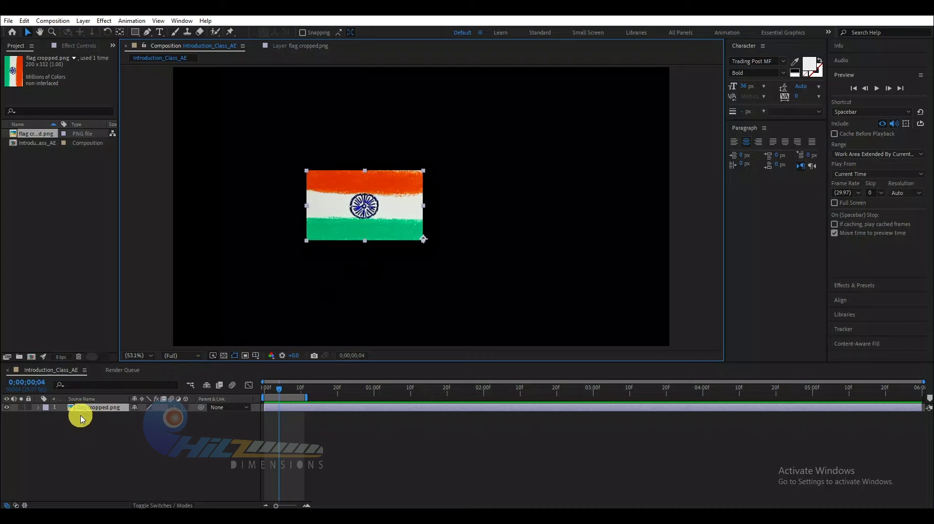
Reveal the flag's Scale (135.6%) with S, then expand its full Transform group.
{"action": "key", "text": "s"}
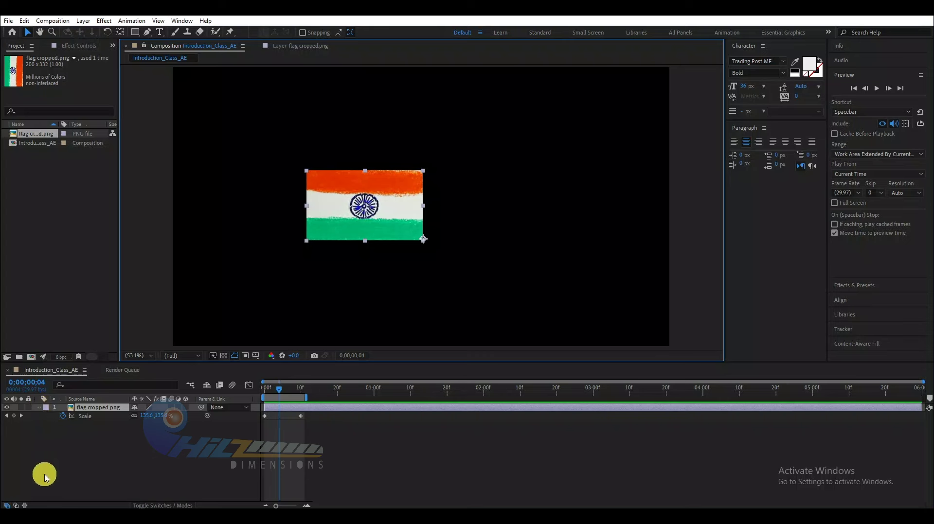
{"action": "left_click", "coordinate": [38, 408]}
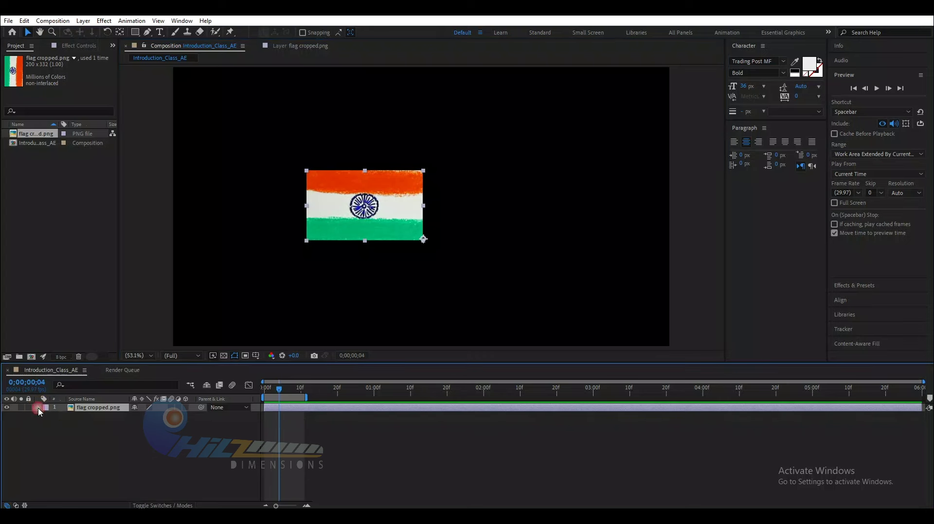
{"action": "left_click", "coordinate": [39, 409]}
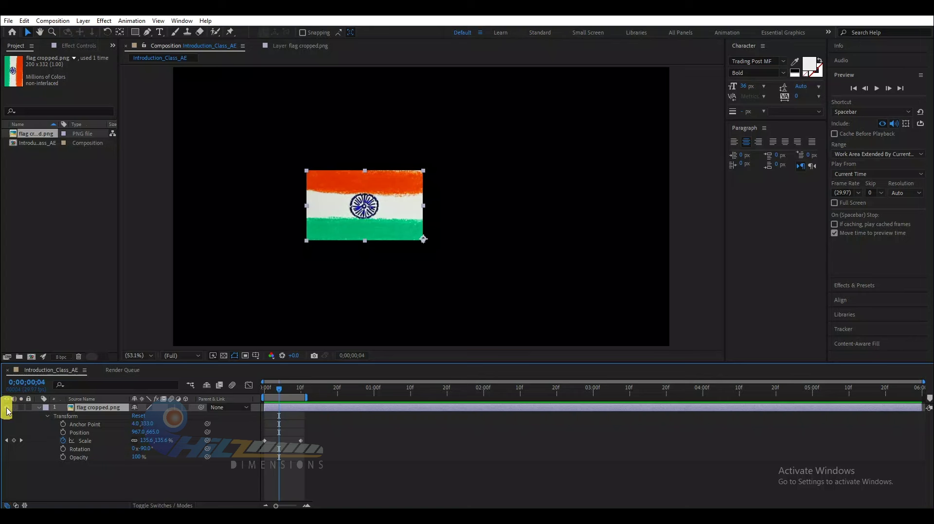
{"action": "left_click", "coordinate": [7, 409]}
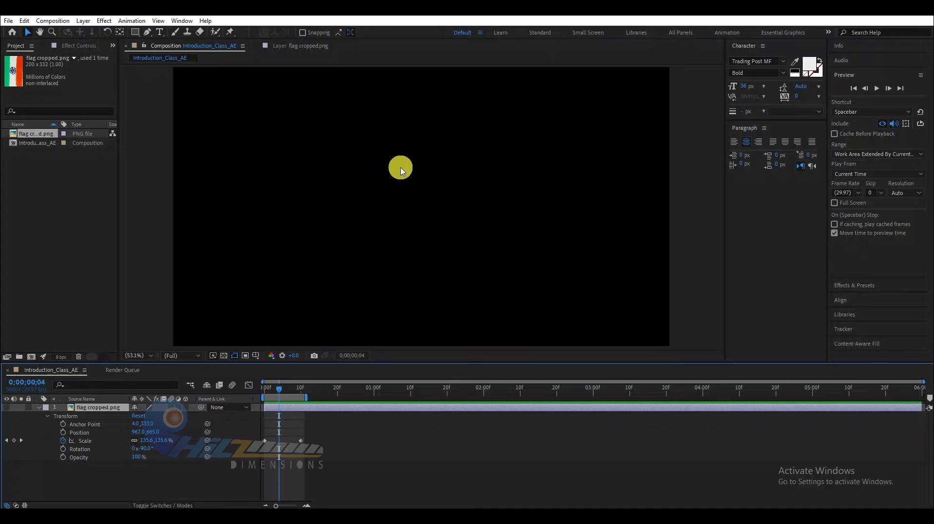
{"action": "left_click", "coordinate": [6, 409]}
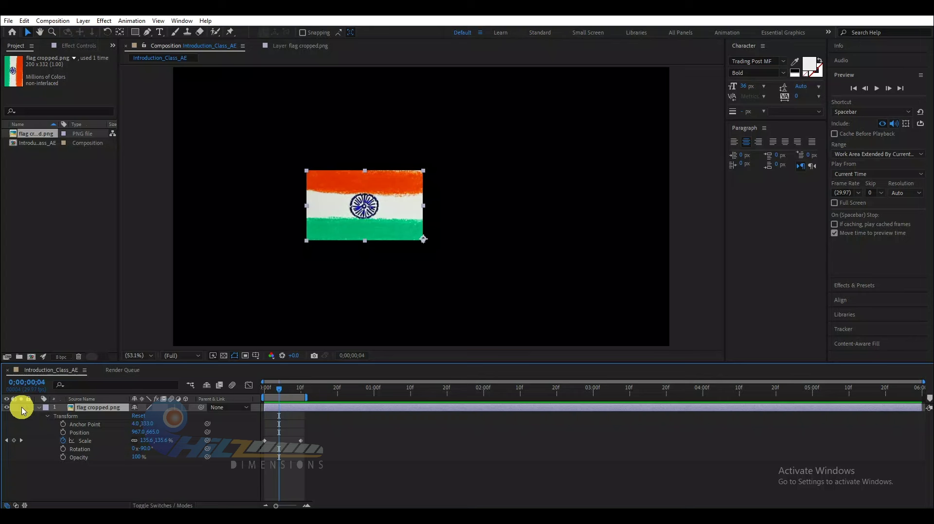
{"action": "left_click", "coordinate": [21, 408]}
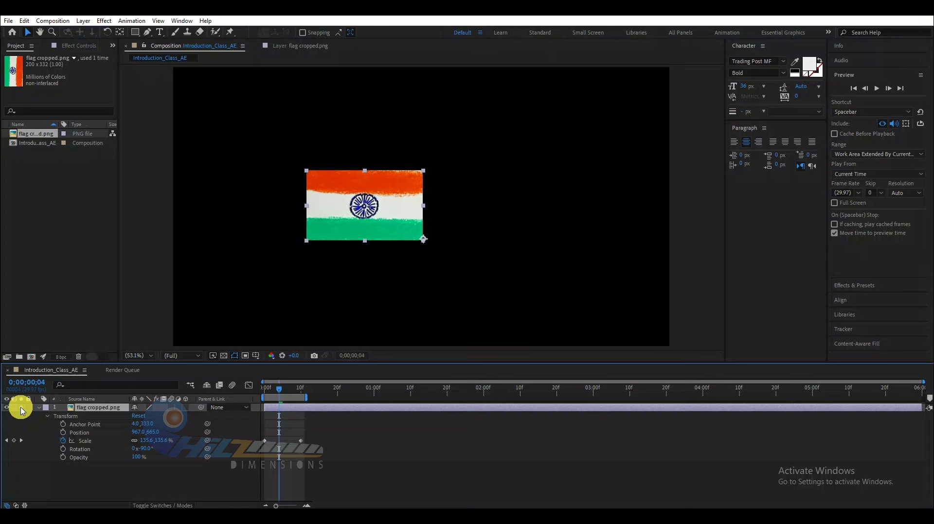
{"action": "left_click", "coordinate": [21, 407]}
{"action": "left_click", "coordinate": [22, 410]}
{"action": "left_click", "coordinate": [21, 413]}
{"action": "left_click", "coordinate": [28, 409]}
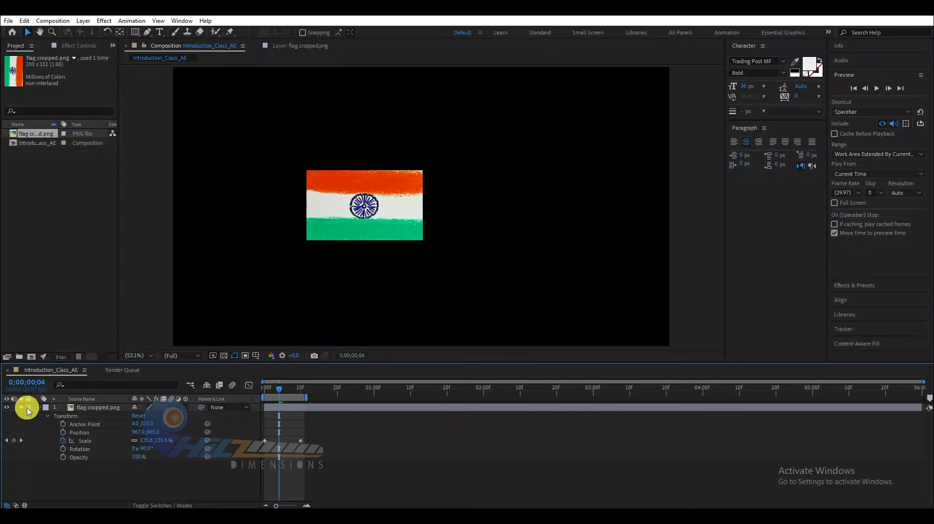
{"action": "left_click", "coordinate": [27, 410]}
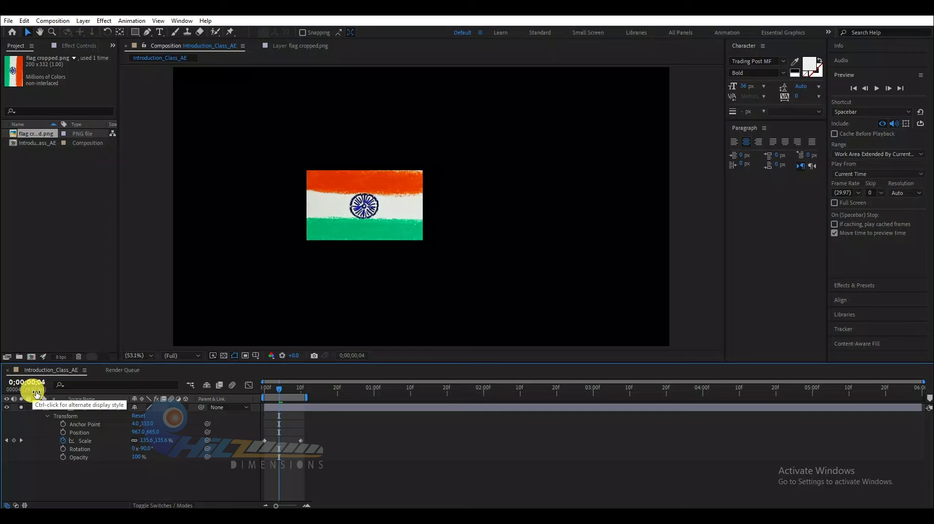
Scrub through the scale animation and extend the work area end to about 5 seconds.
{"action": "left_click_drag", "start_coordinate": [279, 387], "coordinate": [299, 392]}
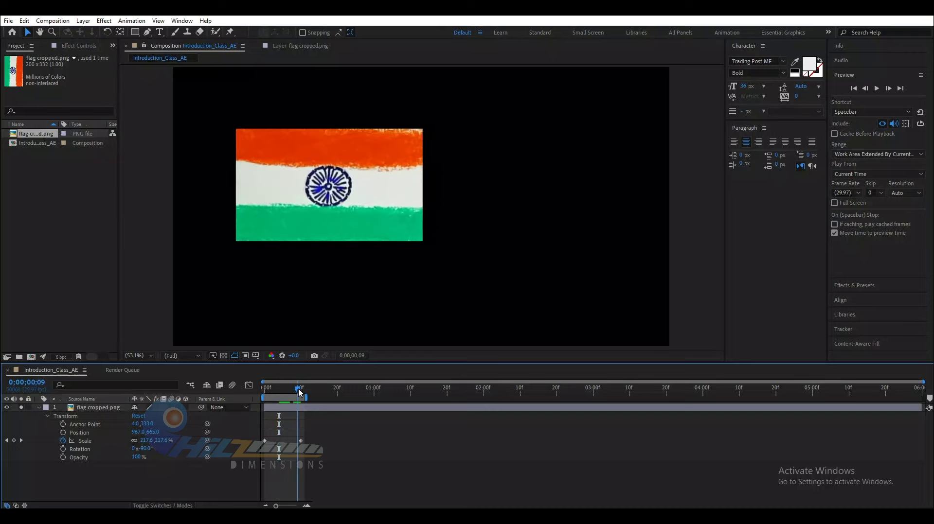
{"action": "left_click_drag", "start_coordinate": [299, 392], "coordinate": [282, 392]}
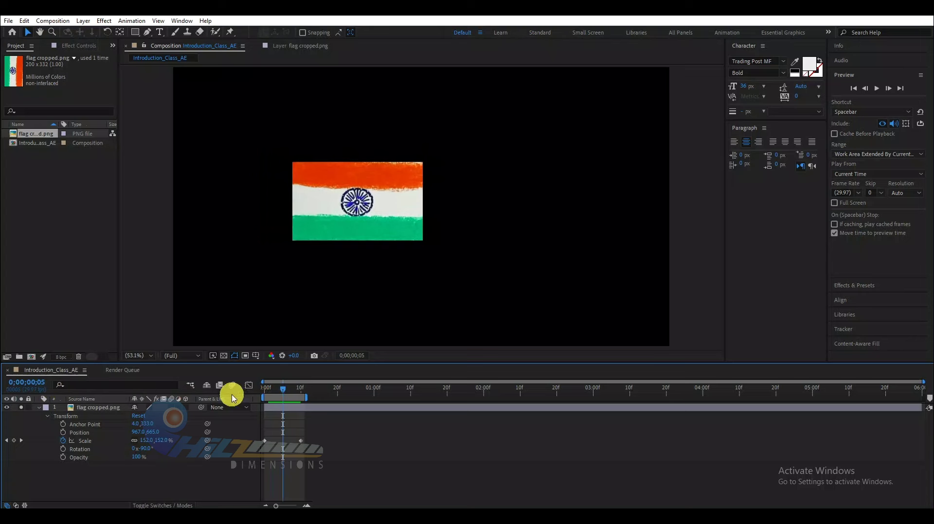
{"action": "left_click_drag", "start_coordinate": [305, 398], "coordinate": [922, 398]}
Scrub the current time to 1;16, 4;01 and 3;07, then back to 0;00;00;29.
{"action": "left_click_drag", "start_coordinate": [282, 389], "coordinate": [432, 390]}
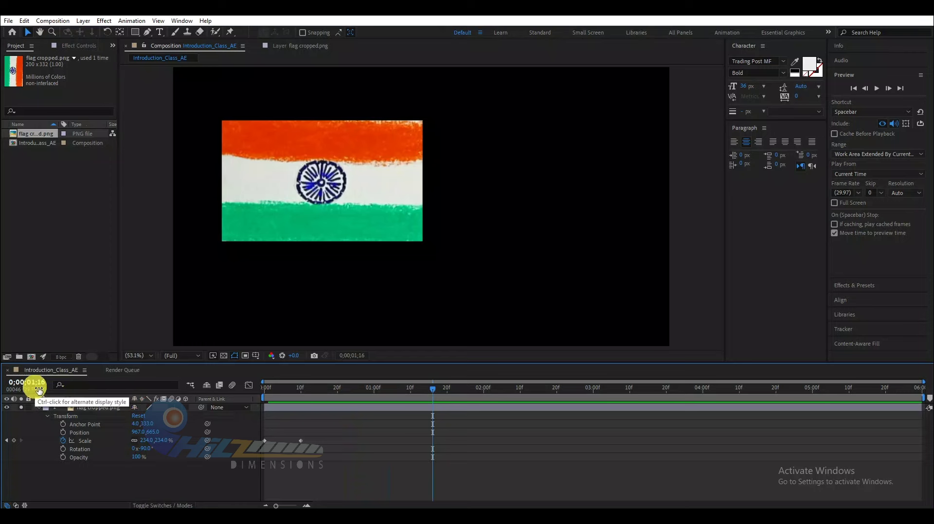
{"action": "left_click_drag", "start_coordinate": [432, 389], "coordinate": [706, 390]}
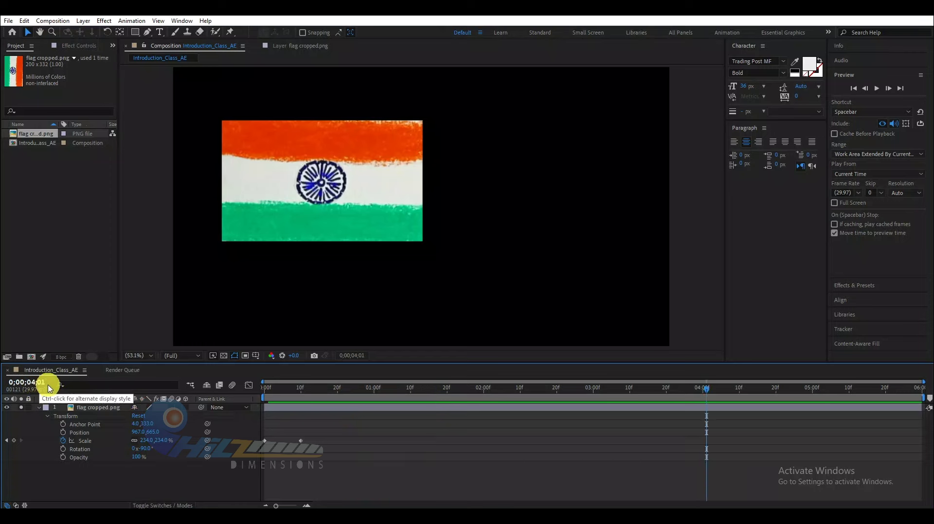
{"action": "mouse_move", "coordinate": [747, 395]}
{"action": "left_mouse_down"}
{"action": "mouse_move", "coordinate": [619, 396]}
{"action": "mouse_move", "coordinate": [788, 395]}
{"action": "left_mouse_up"}
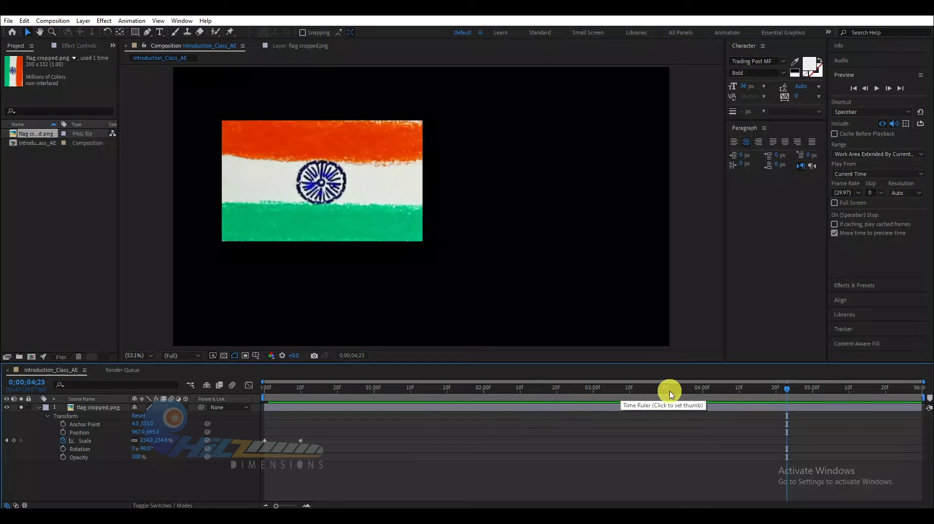
{"action": "left_click_drag", "start_coordinate": [289, 389], "coordinate": [375, 397]}
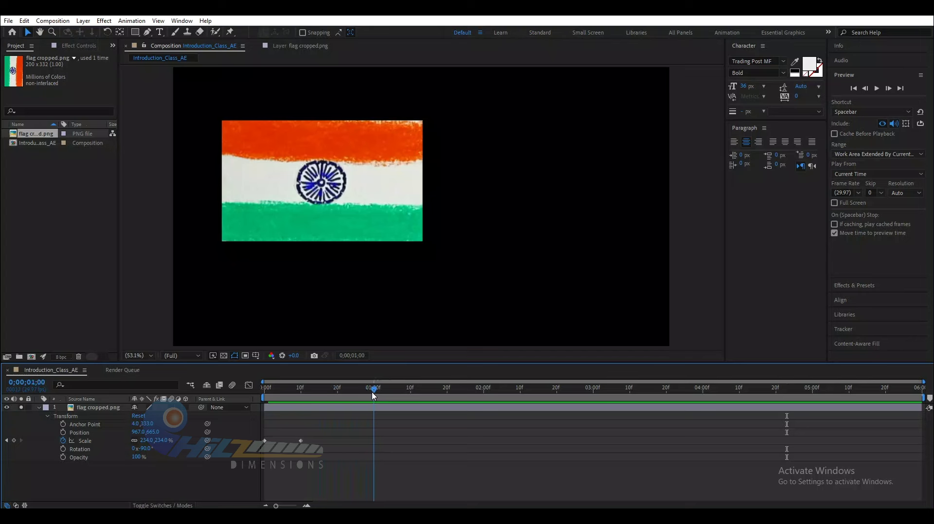
{"action": "left_click_drag", "start_coordinate": [372, 393], "coordinate": [374, 395]}
{"action": "left_click", "coordinate": [374, 392]}
{"action": "left_click", "coordinate": [73, 386]}
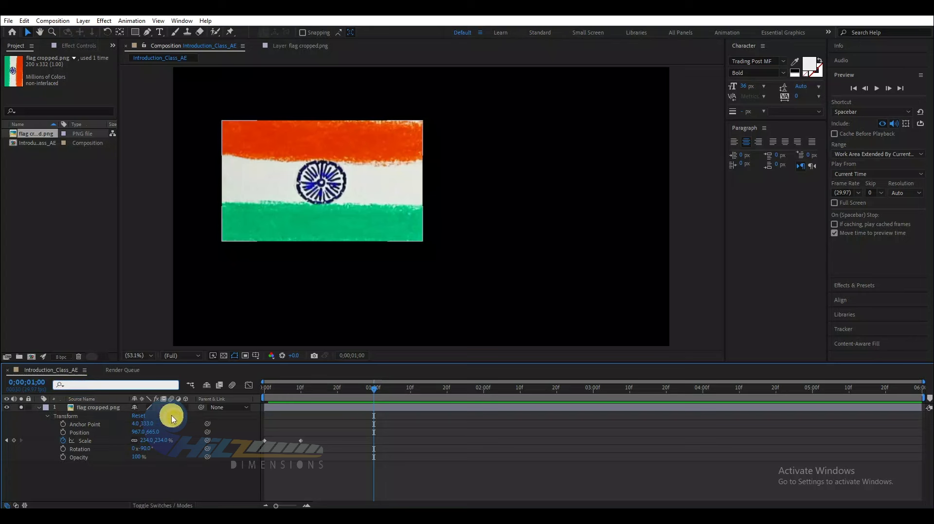
Collapse the flag layer, filter its timeline properties to 'opacity', then clear that filter.
{"action": "left_click", "coordinate": [38, 409]}
{"action": "left_click", "coordinate": [38, 408]}
{"action": "left_click", "coordinate": [92, 385]}
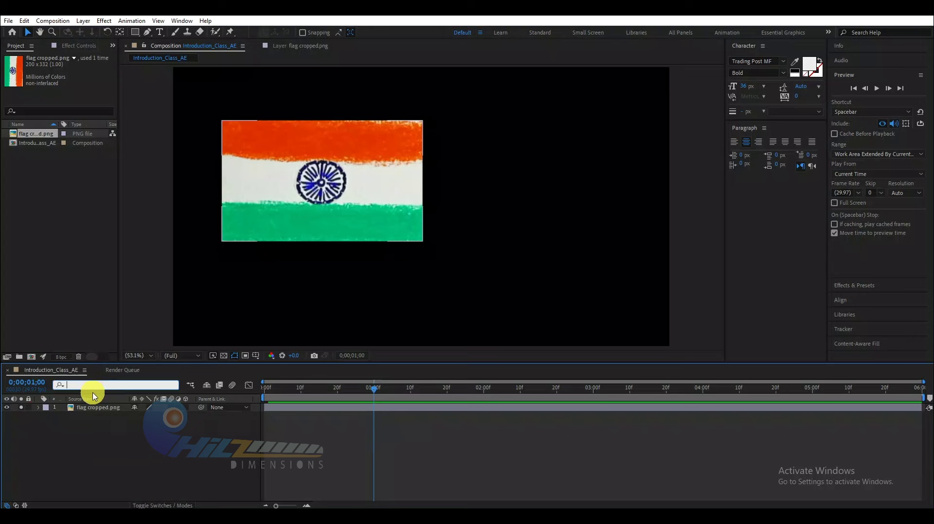
{"action": "type", "text": "opacity"}
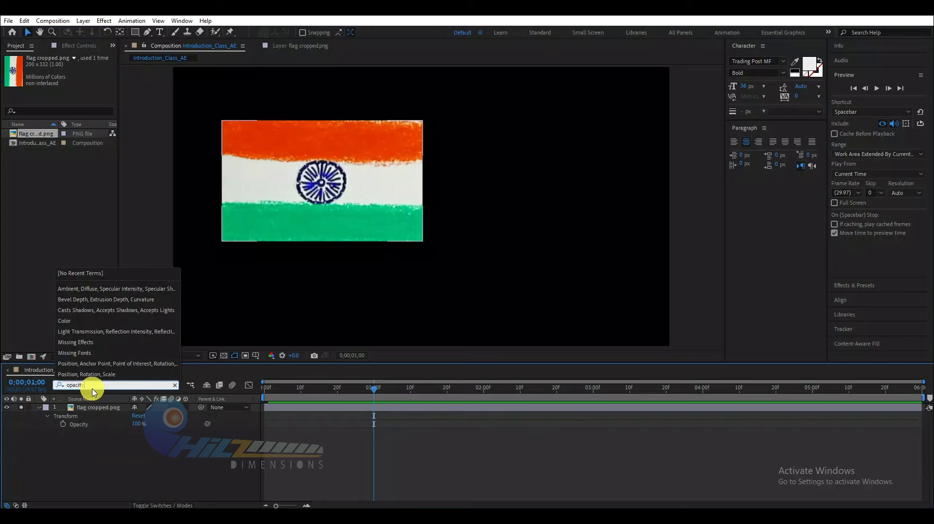
{"action": "key", "text": "Return"}
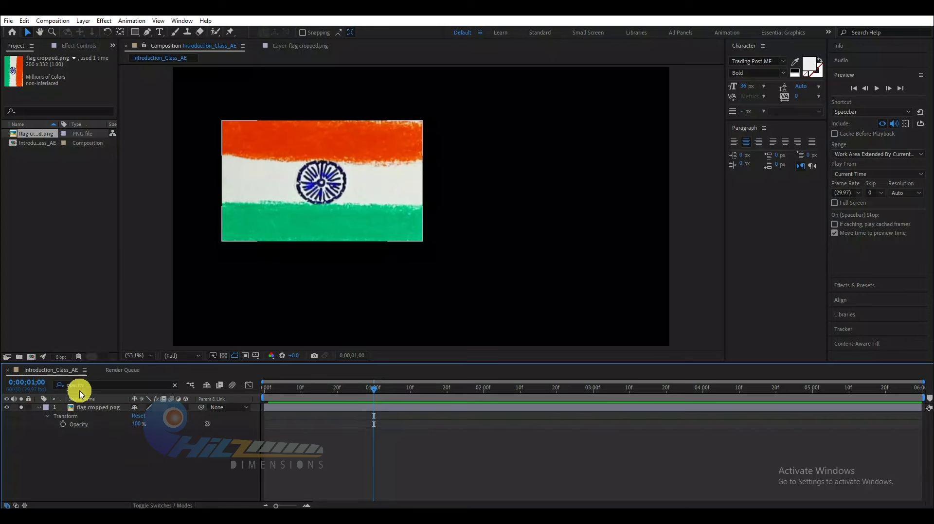
{"action": "left_click", "coordinate": [174, 391]}
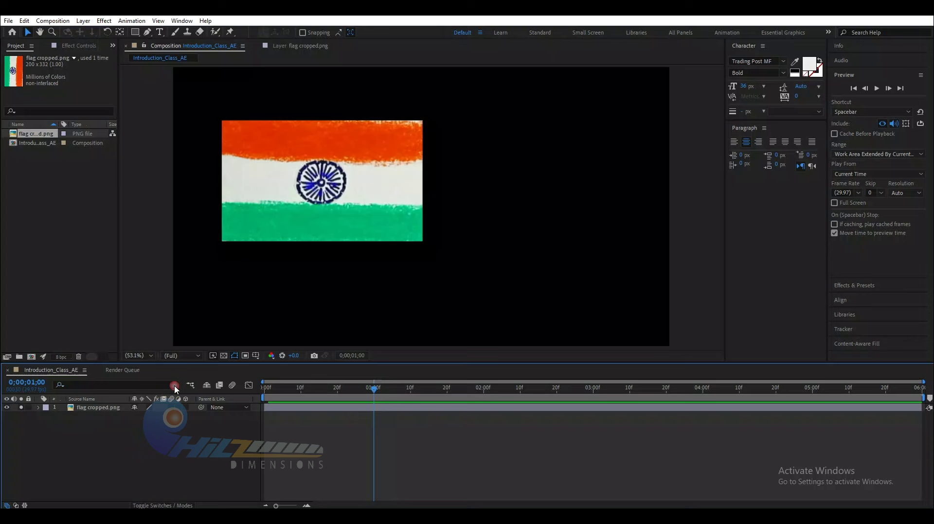
Filter the timeline properties to 'rotation', then clear the search field again.
{"action": "left_click", "coordinate": [116, 389]}
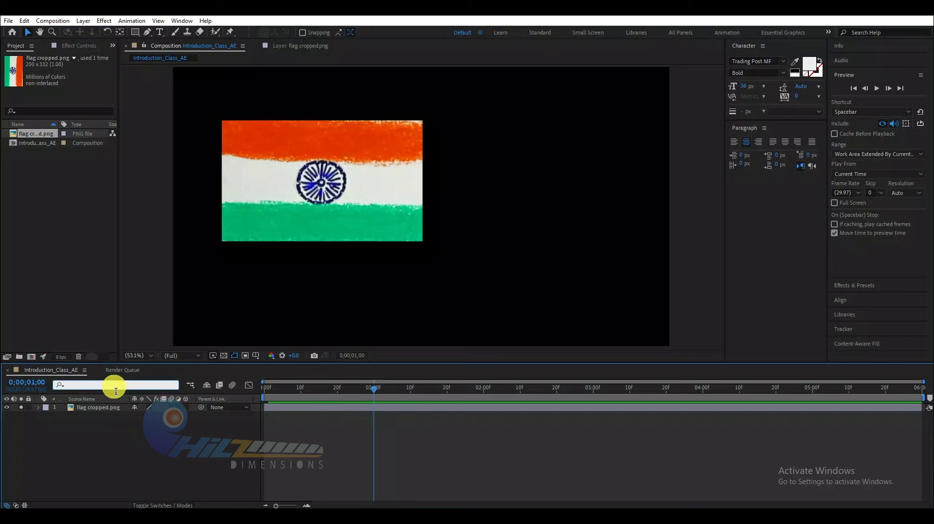
{"action": "type", "text": "r"}
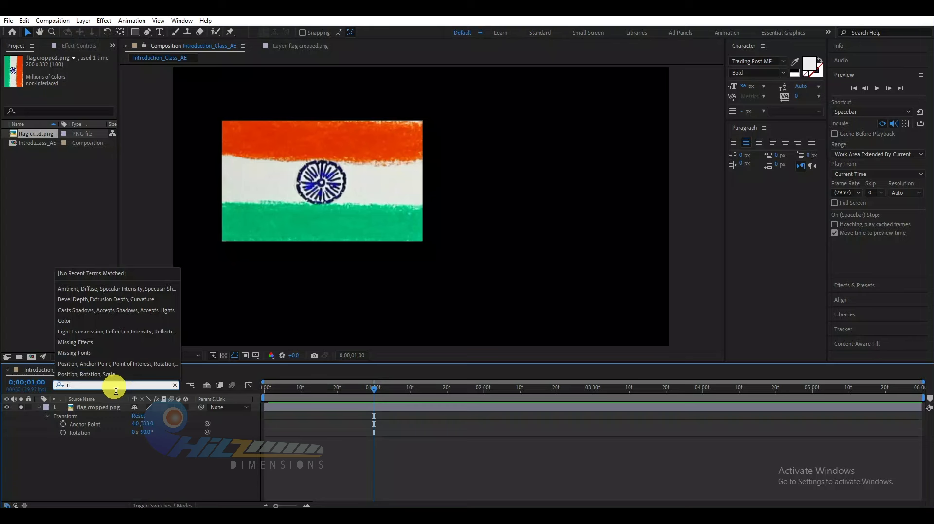
{"action": "type", "text": "otation"}
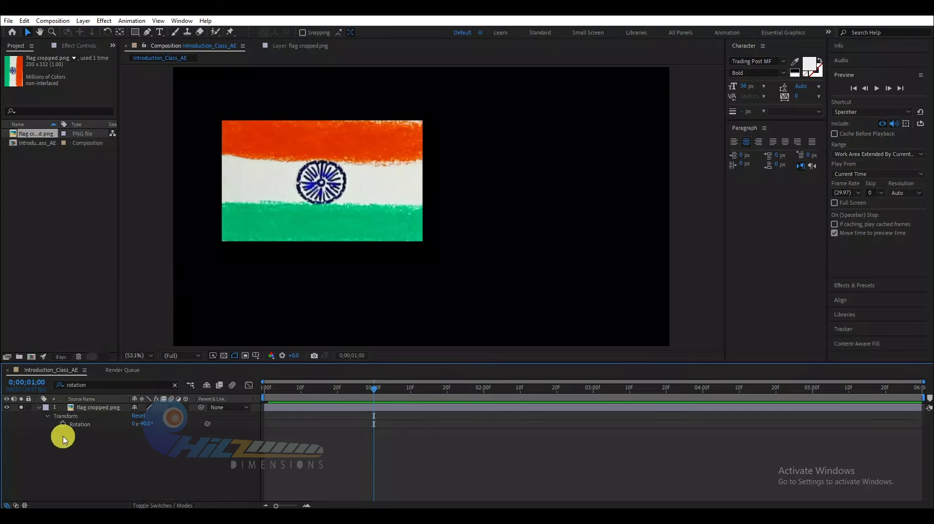
{"action": "left_click", "coordinate": [175, 385]}
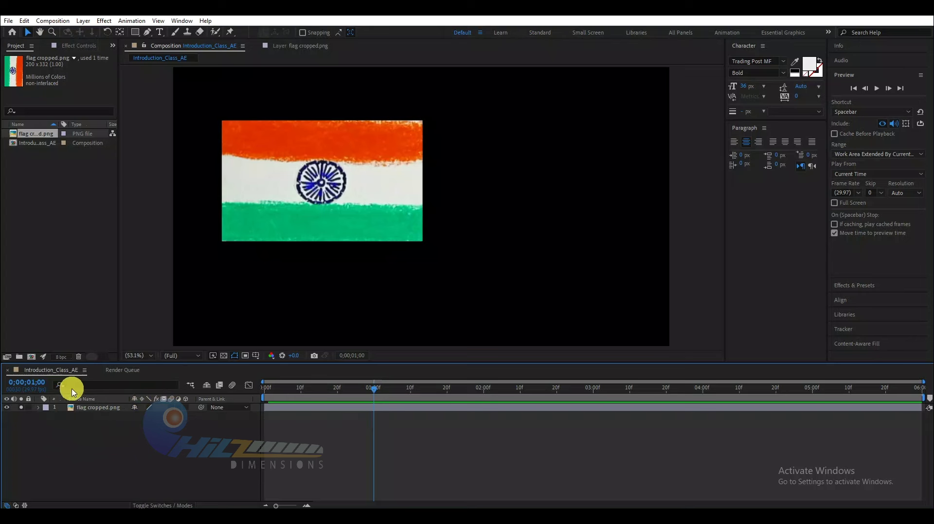